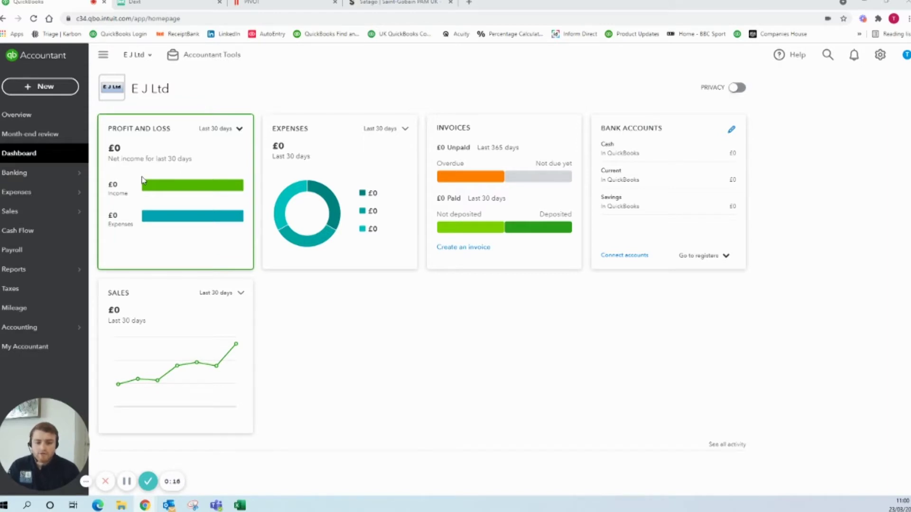
- Preview the Monzo bank connection as far as its data consent and the transaction file upload, leaving both without completing them
{"action": "mouse_move", "coordinate": [66, 184]}
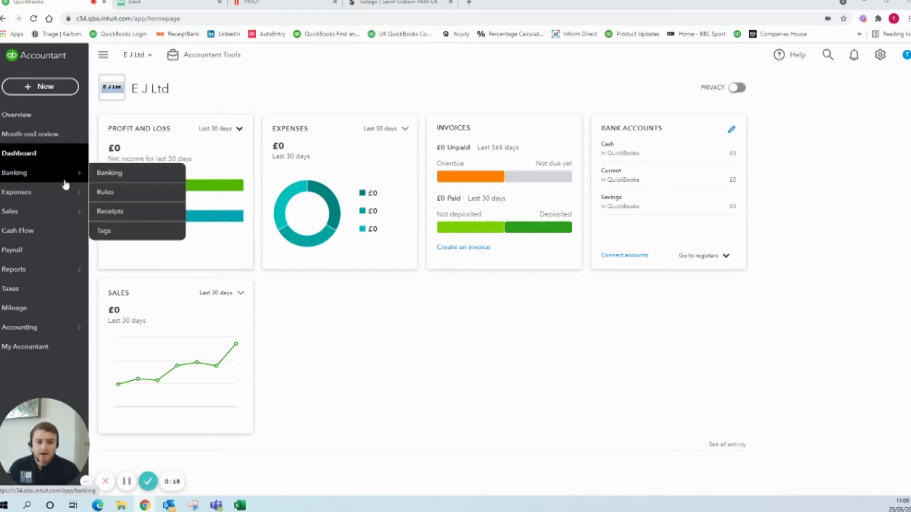
{"action": "left_click", "coordinate": [38, 177]}
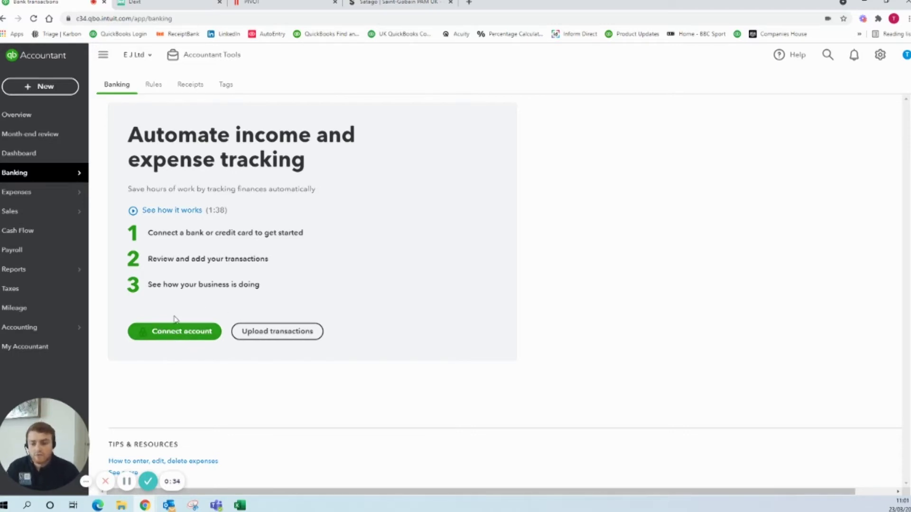
{"action": "left_click", "coordinate": [196, 333]}
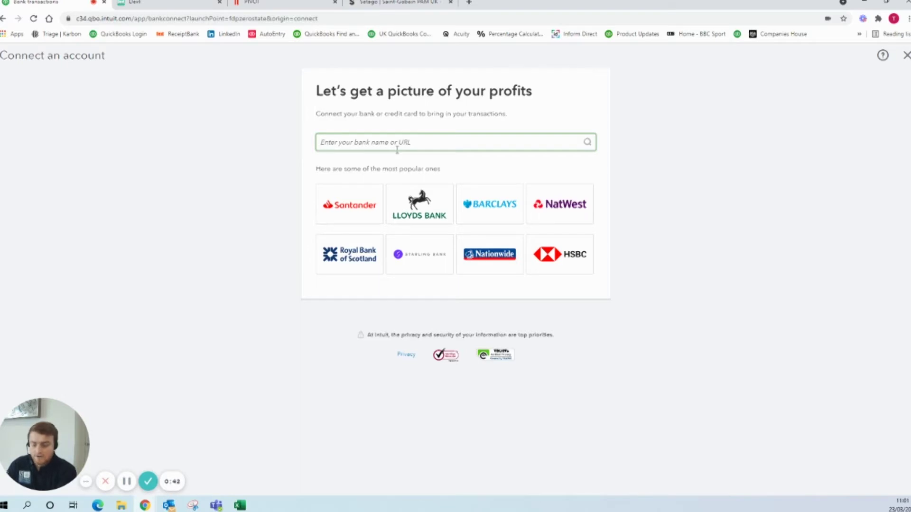
{"action": "type", "text": "monzo"}
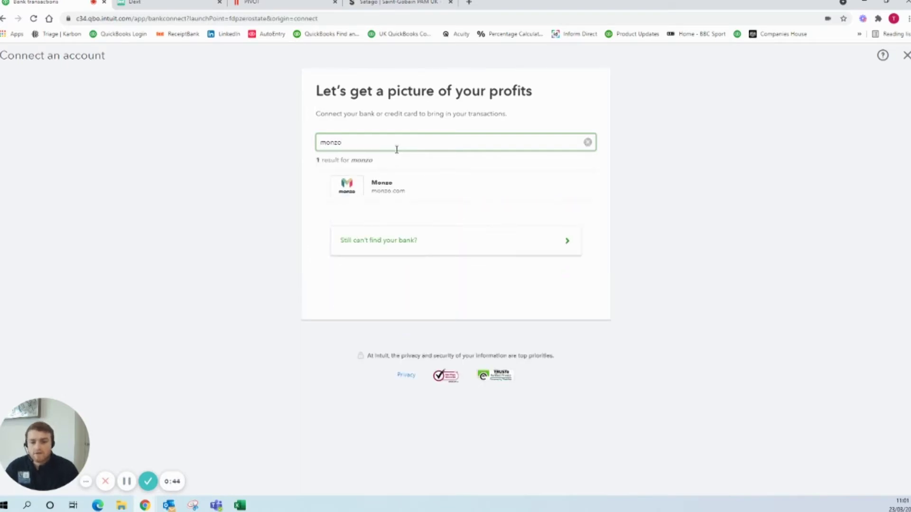
{"action": "left_click", "coordinate": [389, 188]}
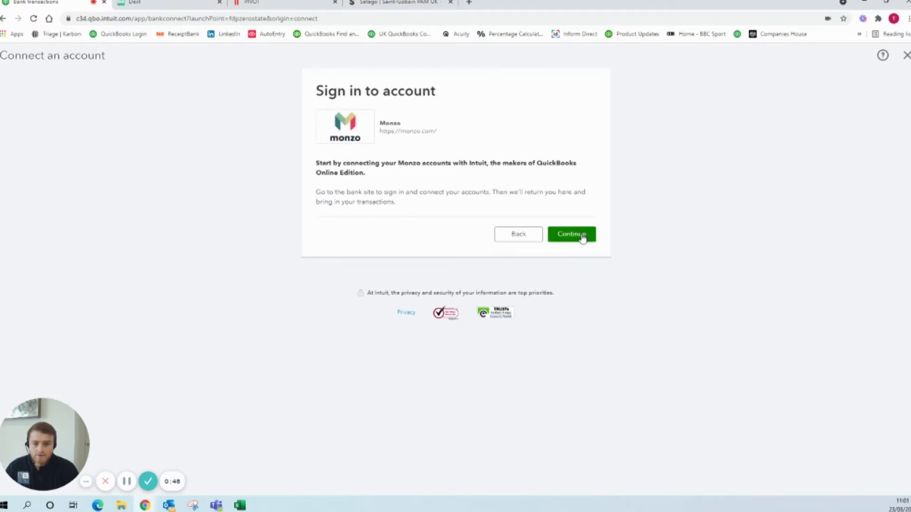
{"action": "left_click", "coordinate": [582, 237]}
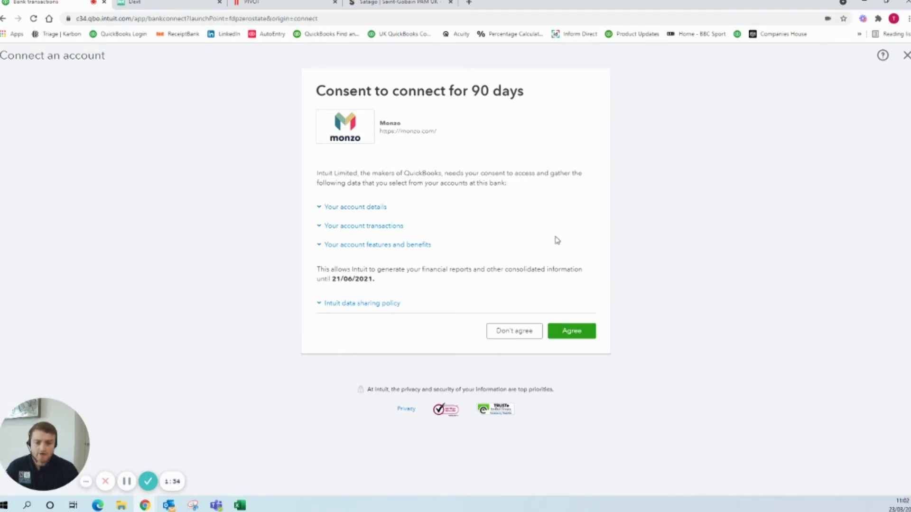
{"action": "left_click", "coordinate": [907, 57]}
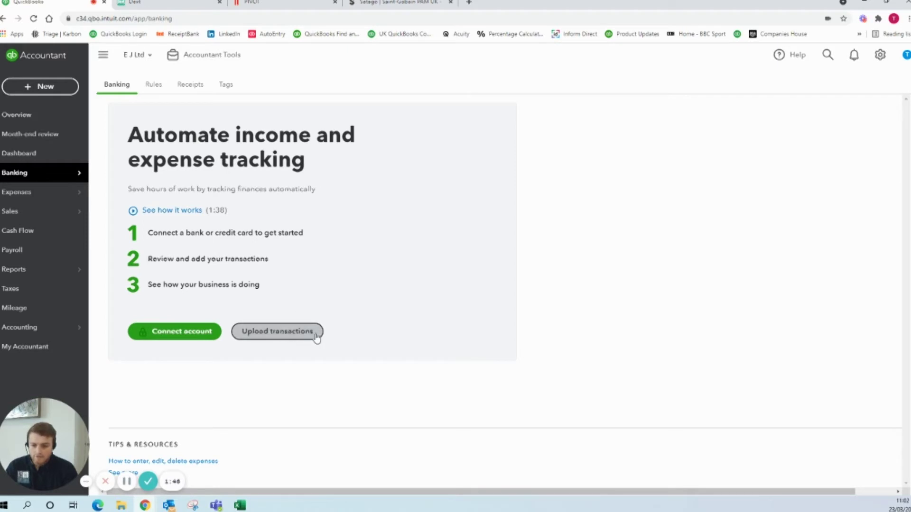
{"action": "left_click", "coordinate": [297, 332]}
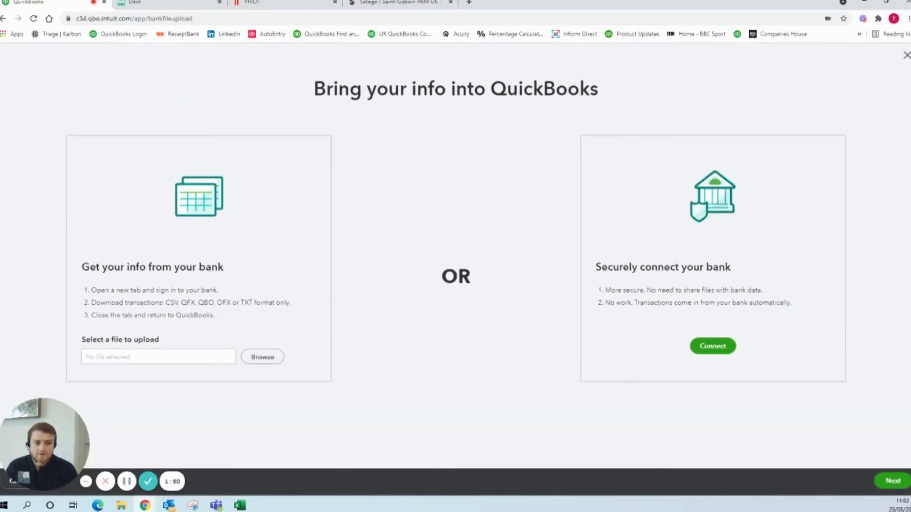
{"action": "left_click", "coordinate": [906, 55]}
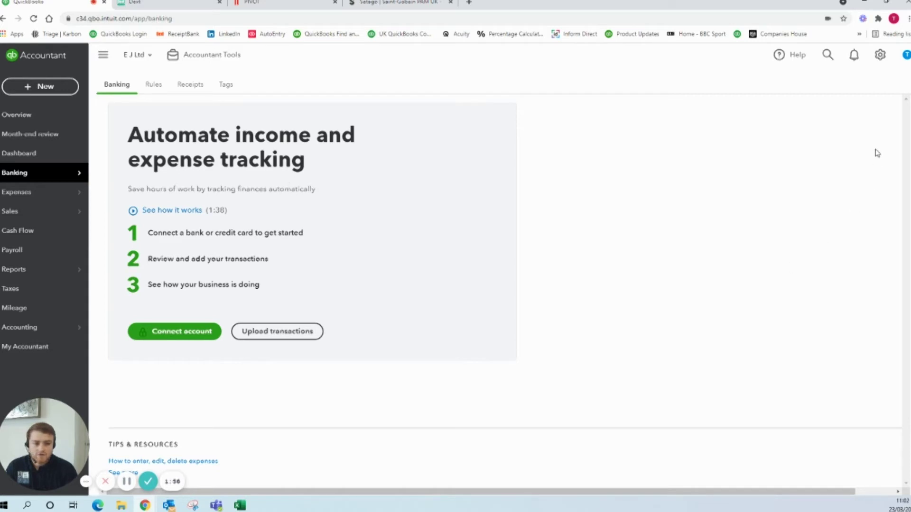
- Start a bank data import and choose the file Dummy bank import.csv for upload
{"action": "left_click", "coordinate": [881, 63]}
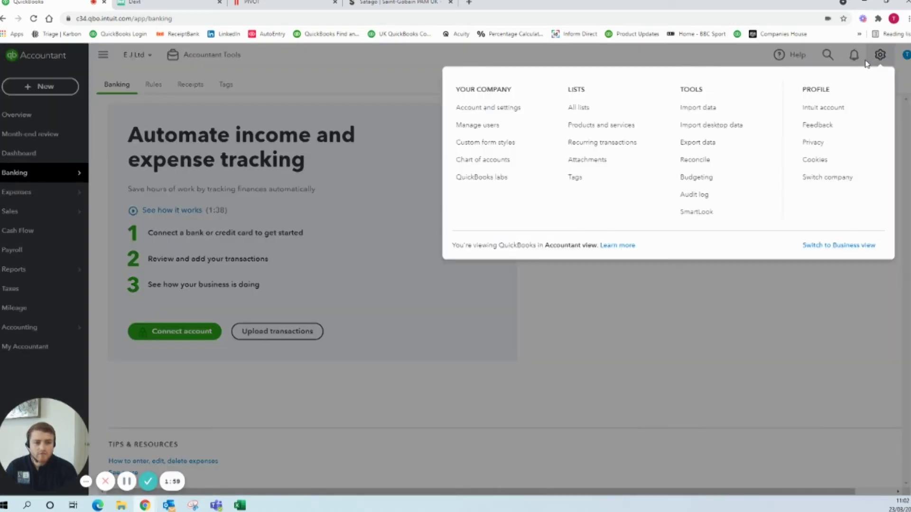
{"action": "left_click", "coordinate": [705, 109]}
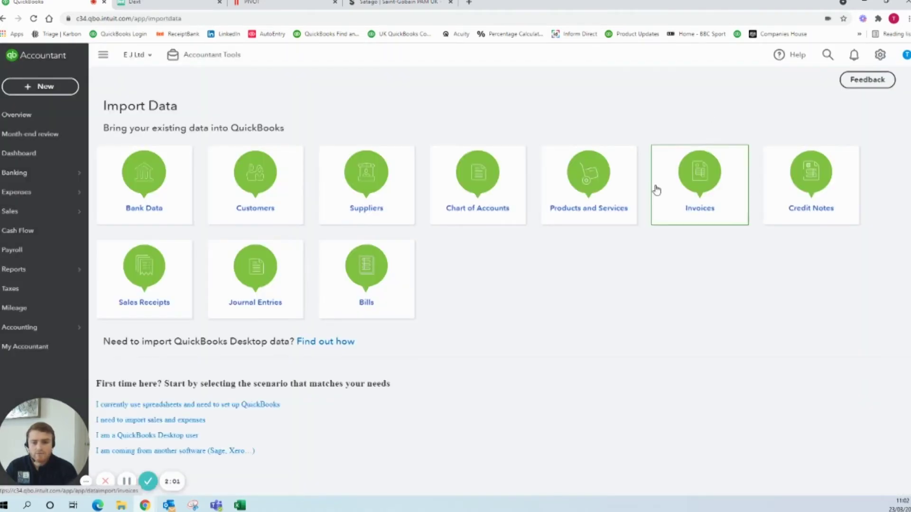
{"action": "left_click", "coordinate": [146, 192]}
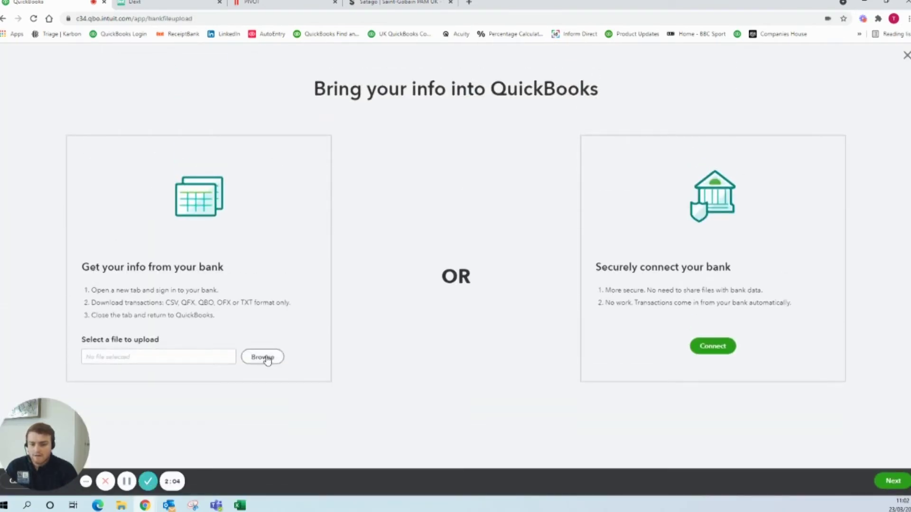
{"action": "left_click", "coordinate": [266, 357]}
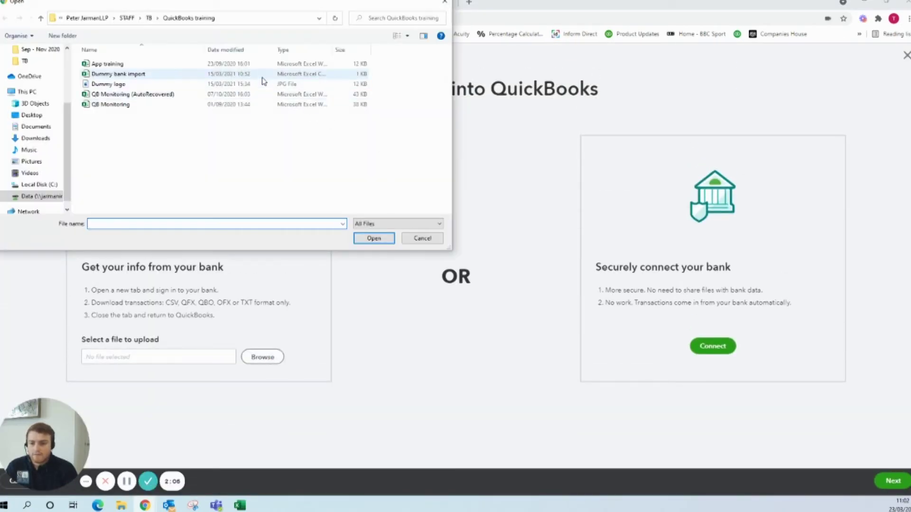
{"action": "double_click", "coordinate": [264, 80]}
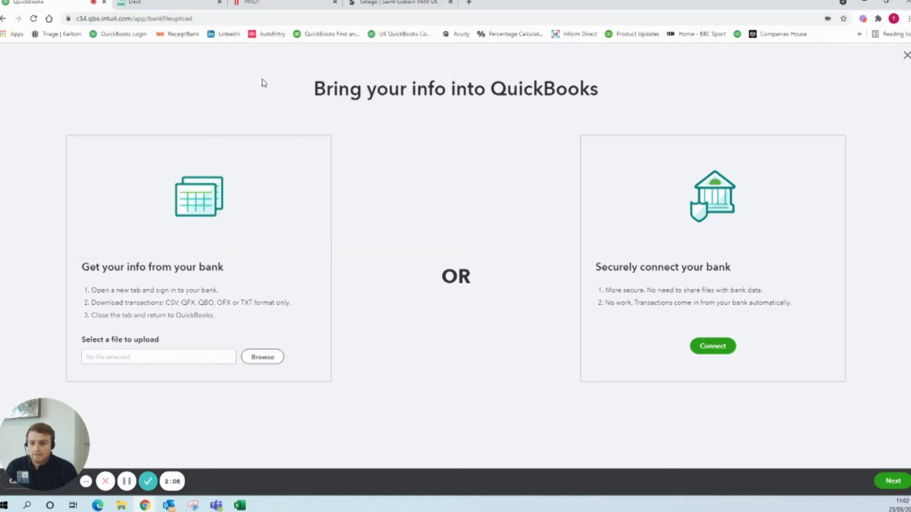
{"action": "left_click", "coordinate": [900, 486]}
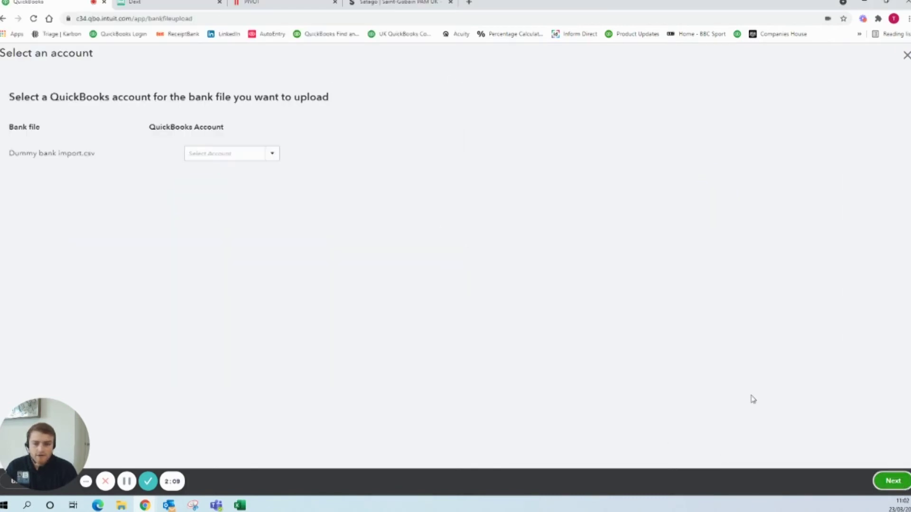
- Assign the bank file to the Current account and map its Amount field to Column 3: Amount
{"action": "left_click", "coordinate": [271, 154]}
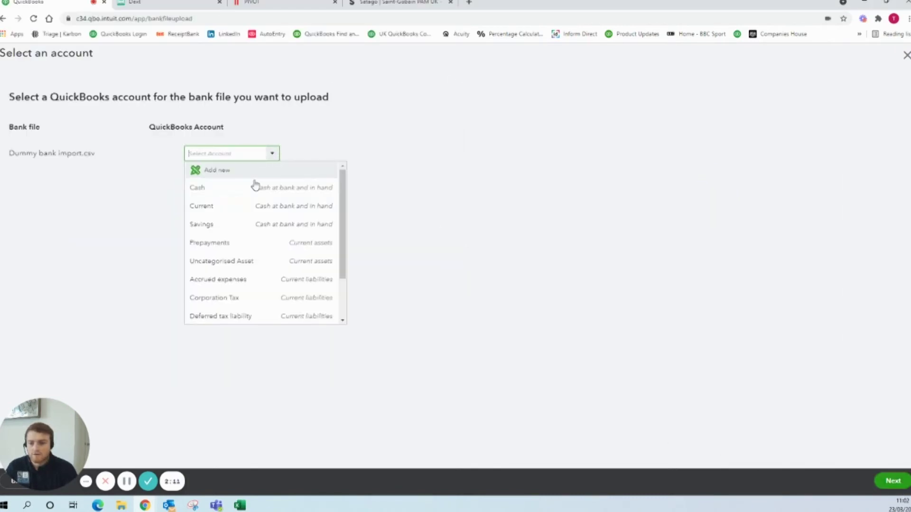
{"action": "left_click", "coordinate": [263, 211]}
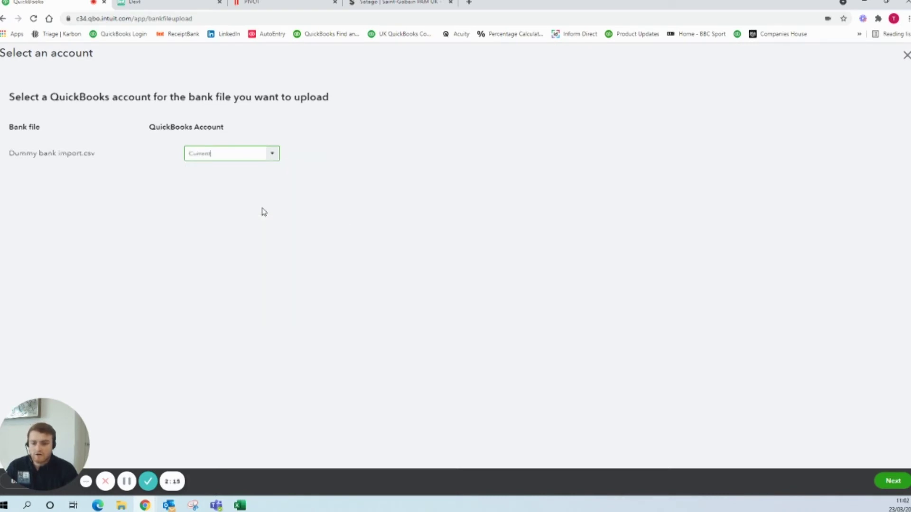
{"action": "left_click", "coordinate": [890, 485]}
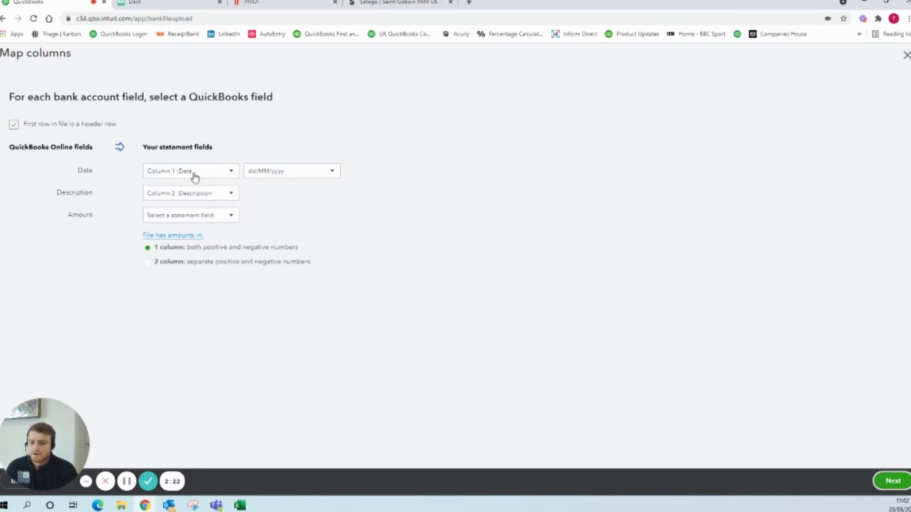
{"action": "left_click", "coordinate": [223, 217]}
{"action": "left_click", "coordinate": [202, 279]}
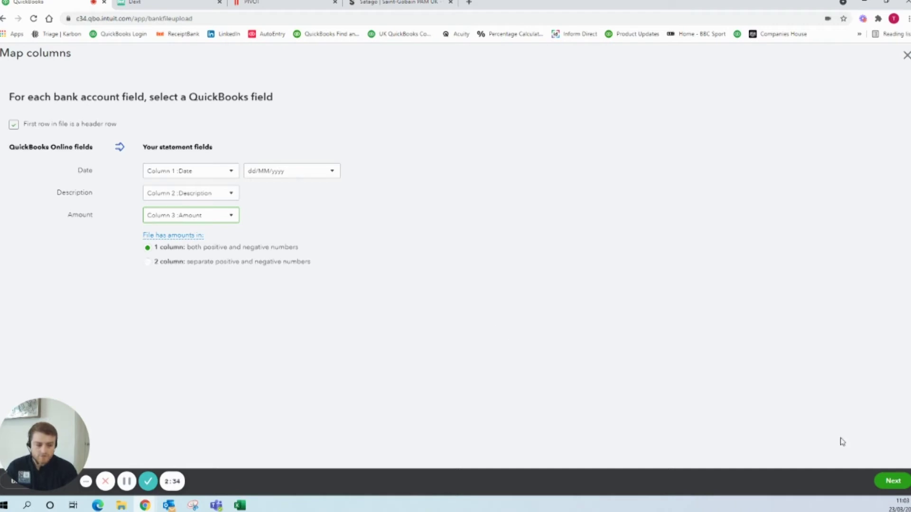
{"action": "left_click", "coordinate": [894, 481]}
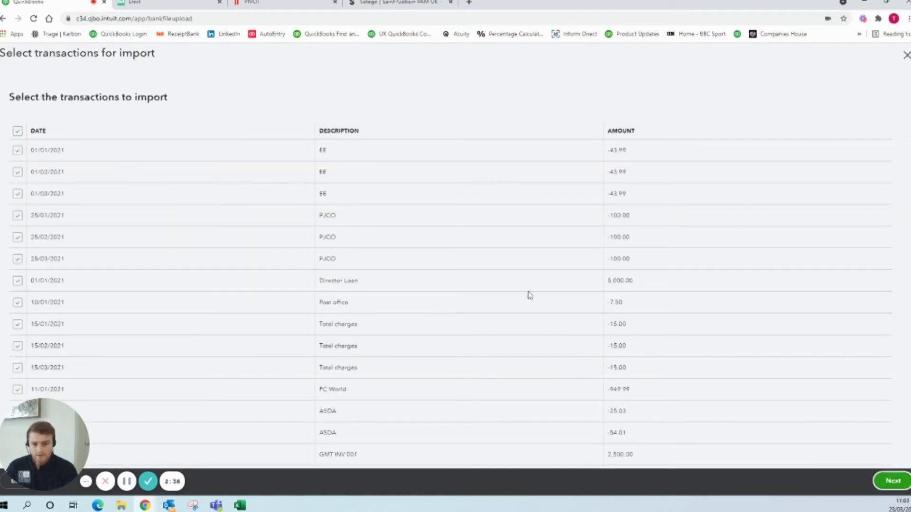
- Review the listed transactions, import all of them and finish the bank import
{"action": "scroll", "coordinate": [564, 238], "scroll_direction": "down", "scroll_amount": 4}
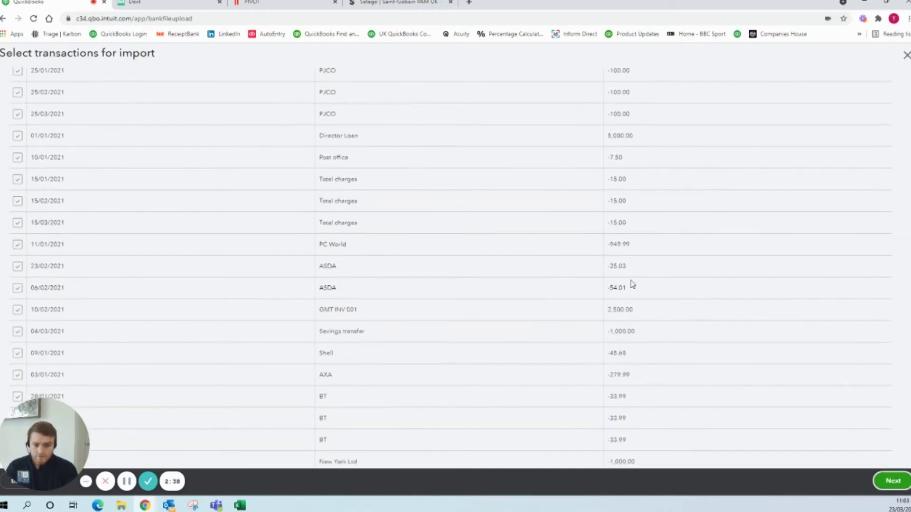
{"action": "scroll", "coordinate": [545, 283], "scroll_direction": "down", "scroll_amount": 1}
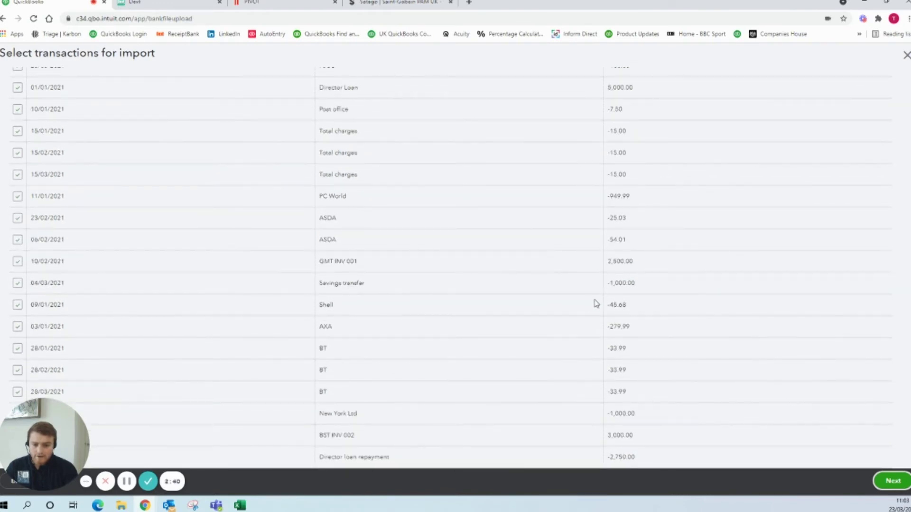
{"action": "scroll", "coordinate": [598, 291], "scroll_direction": "up", "scroll_amount": 3}
{"action": "scroll", "coordinate": [587, 298], "scroll_direction": "up", "scroll_amount": 1}
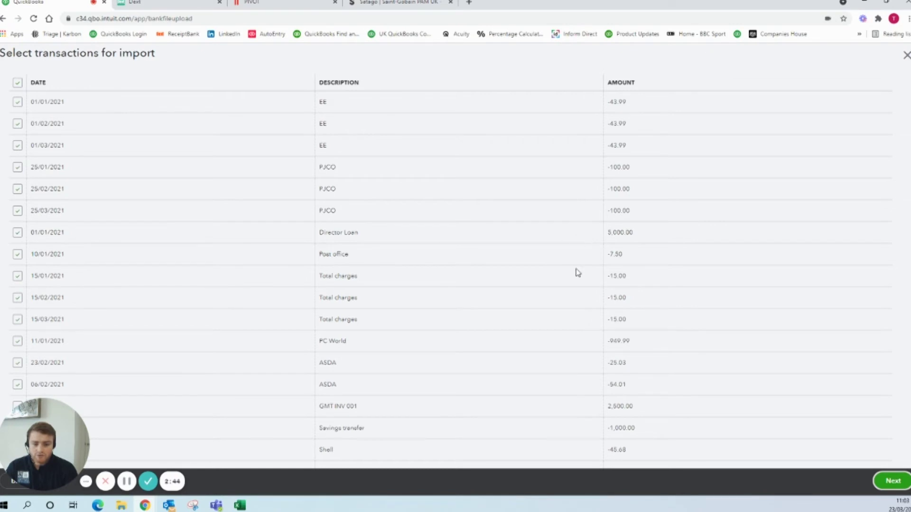
{"action": "left_click", "coordinate": [893, 481]}
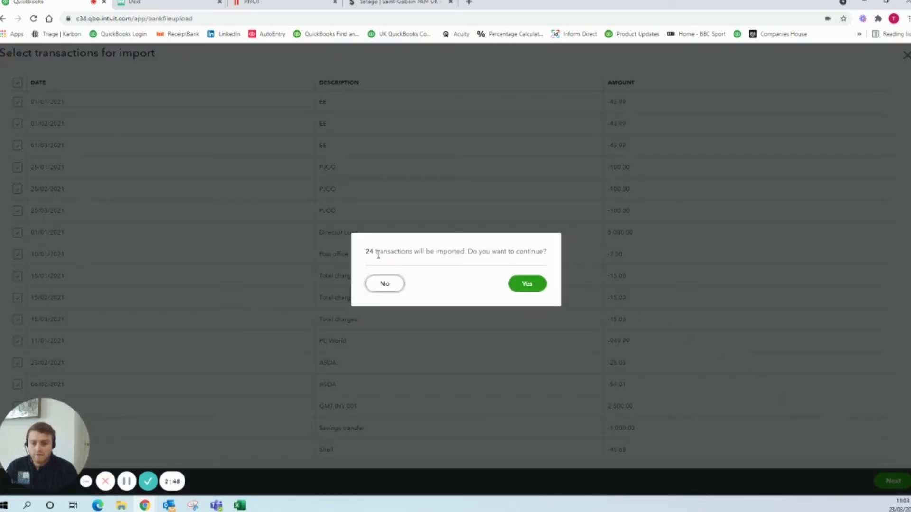
{"action": "left_click", "coordinate": [527, 284]}
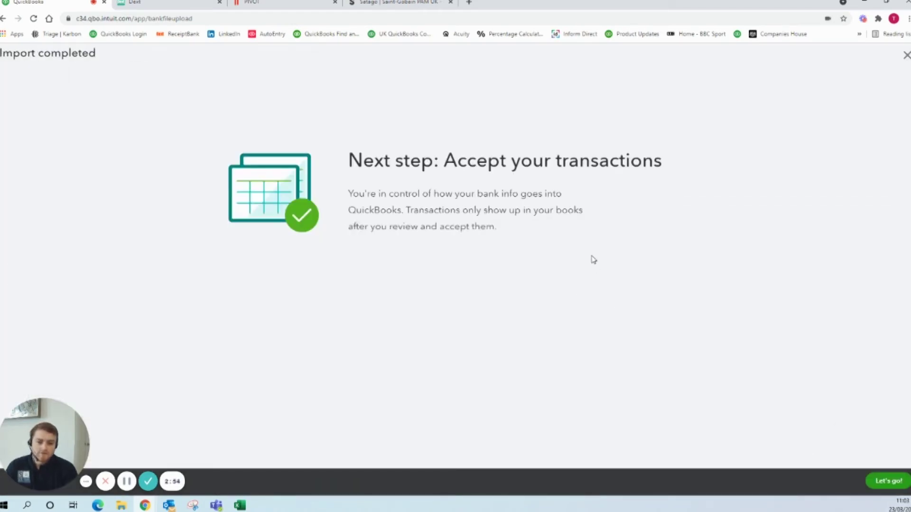
{"action": "left_click", "coordinate": [899, 483]}
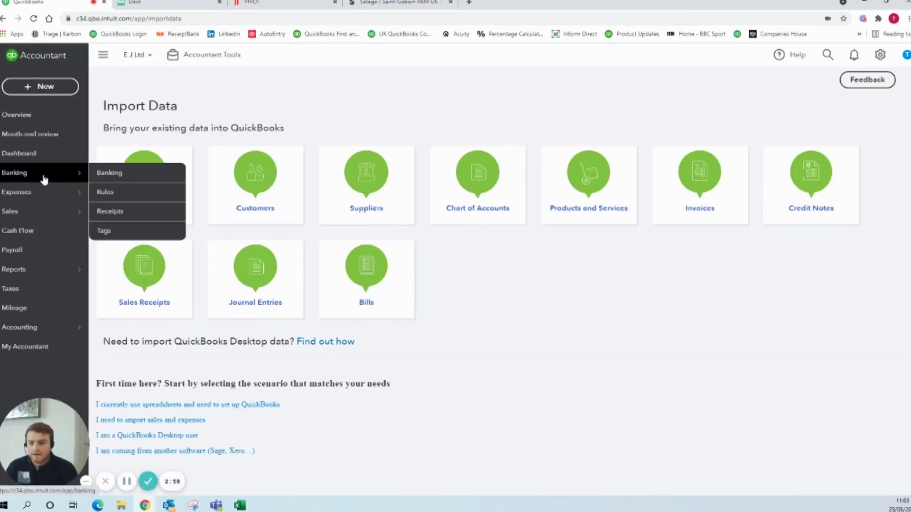
- Add EE as a new supplier from the 01/03/2021 EE bank transaction, and collapse the transaction without posting it
{"action": "left_click", "coordinate": [43, 179]}
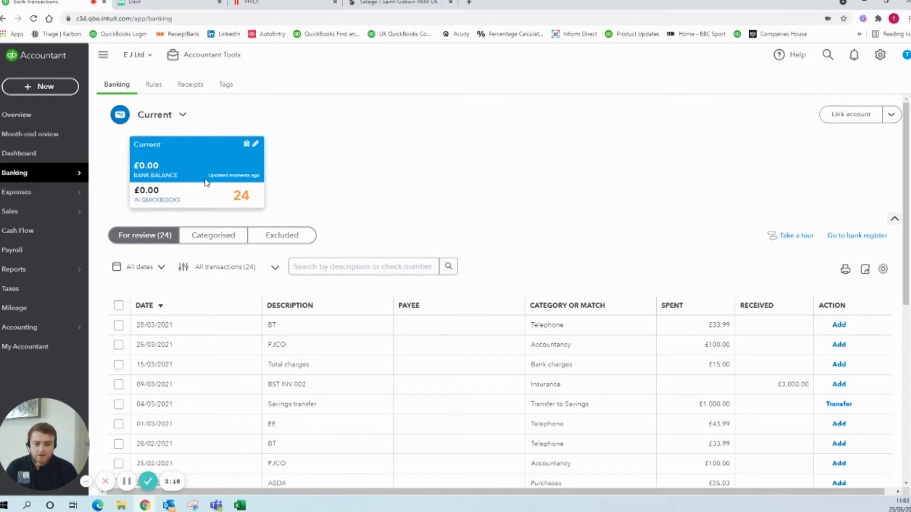
{"action": "scroll", "coordinate": [488, 260], "scroll_direction": "down", "scroll_amount": 2}
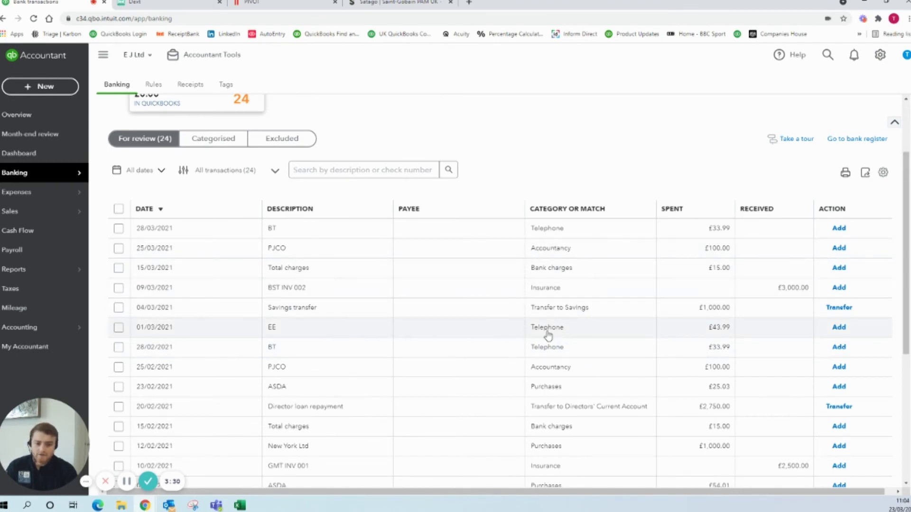
{"action": "left_click", "coordinate": [601, 325]}
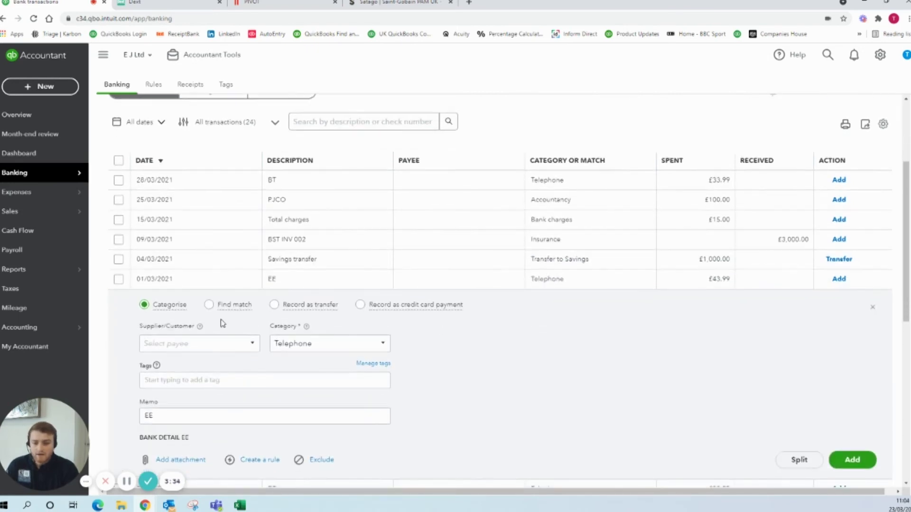
{"action": "type", "text": "EE"}
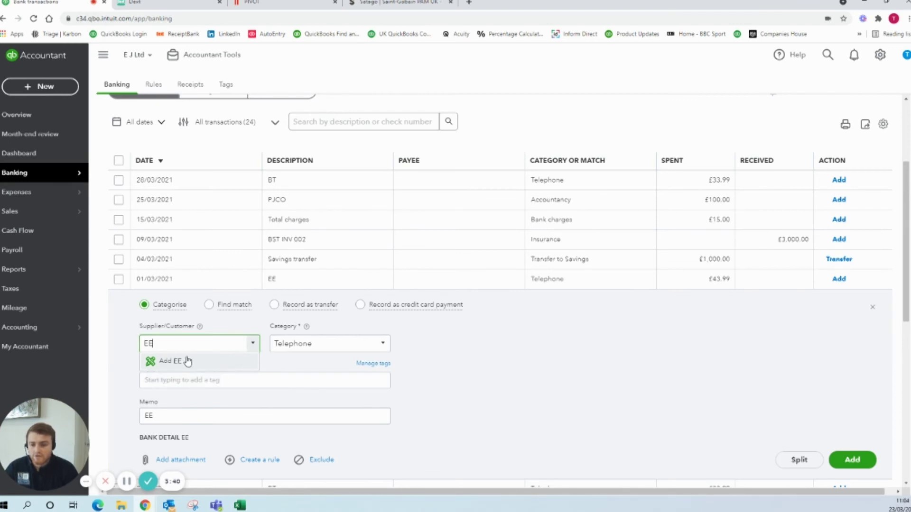
{"action": "left_click", "coordinate": [170, 364]}
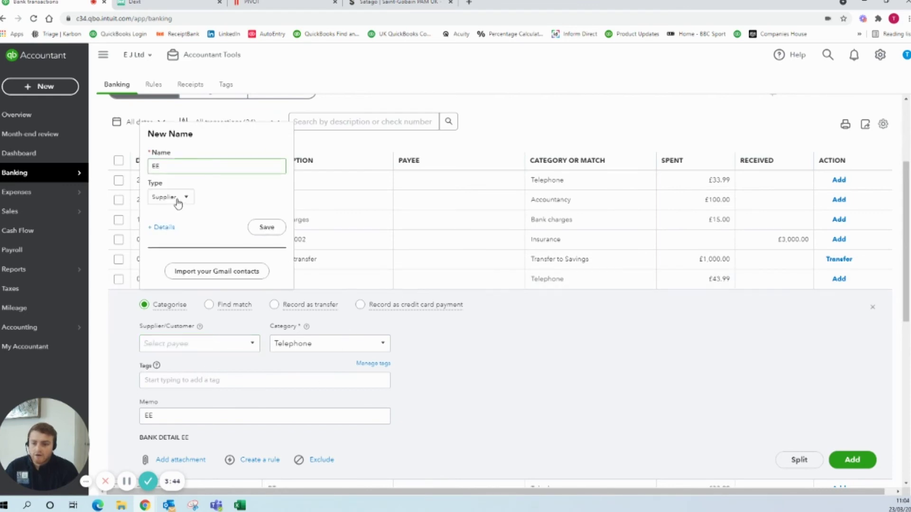
{"action": "left_click", "coordinate": [156, 227]}
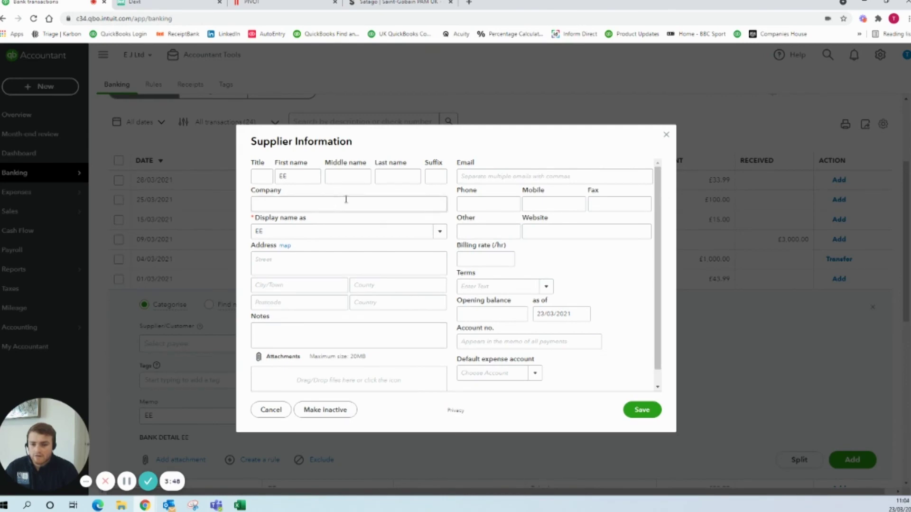
{"action": "left_click", "coordinate": [640, 409]}
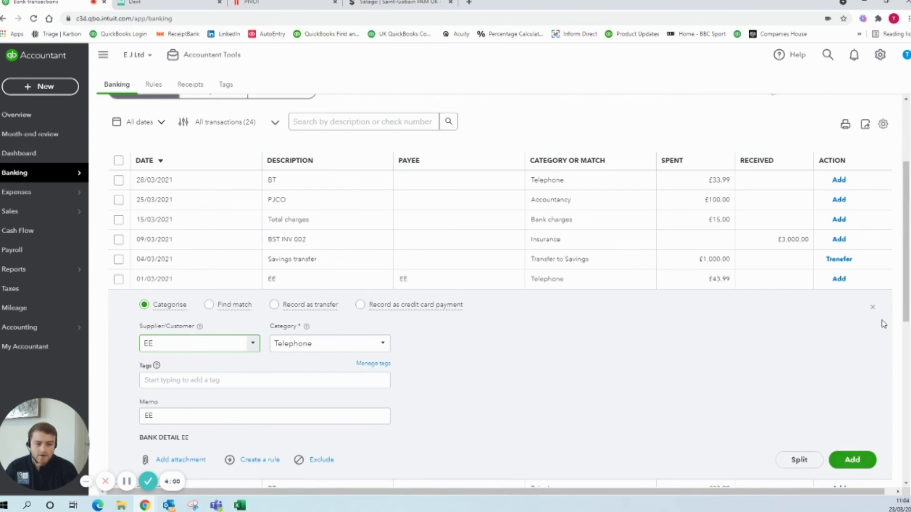
{"action": "left_click", "coordinate": [872, 309]}
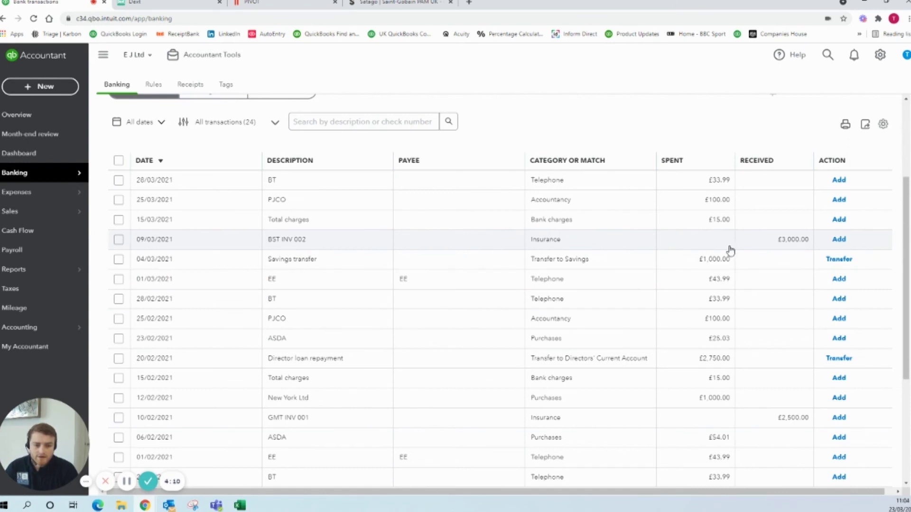
- Change the category of the 09/03/2021 BST INV 002 receipt to Services and collapse the transaction without posting it
{"action": "left_click", "coordinate": [551, 244]}
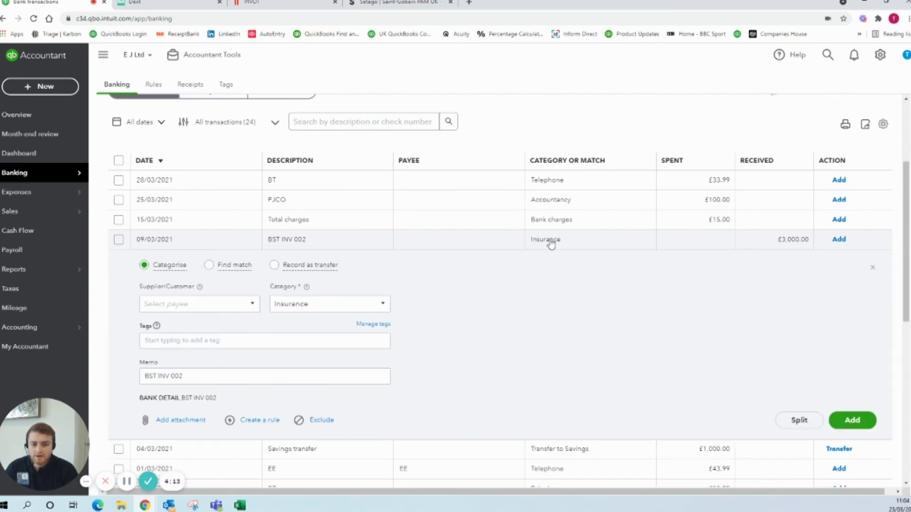
{"action": "left_click", "coordinate": [379, 303]}
{"action": "scroll", "coordinate": [367, 379], "scroll_direction": "down", "scroll_amount": 5}
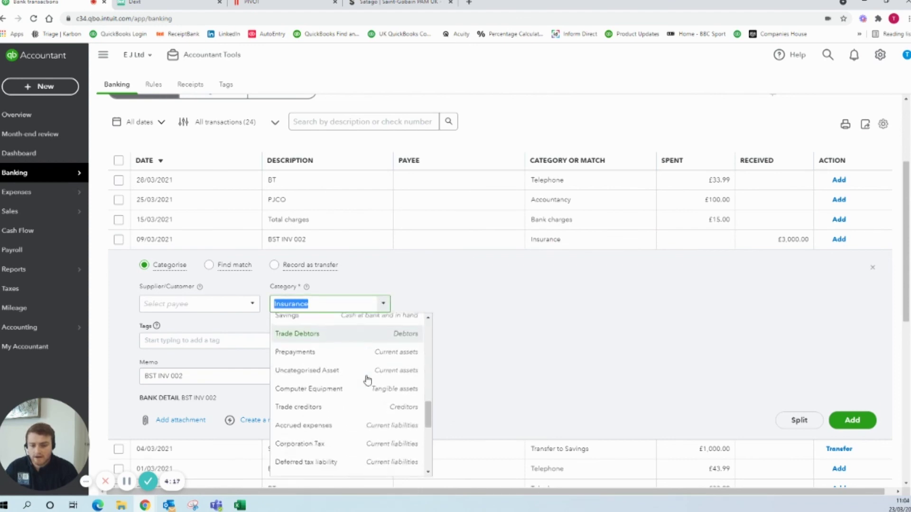
{"action": "scroll", "coordinate": [368, 380], "scroll_direction": "down", "scroll_amount": 6}
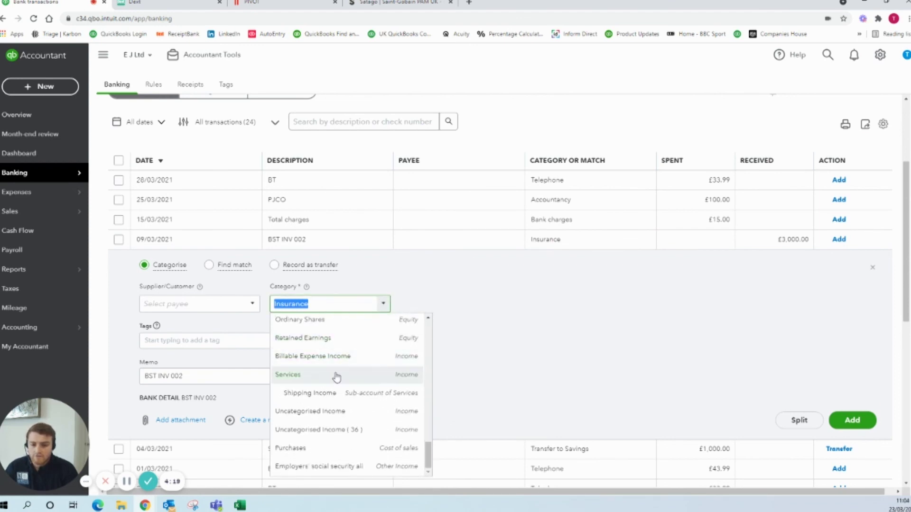
{"action": "left_click", "coordinate": [336, 376]}
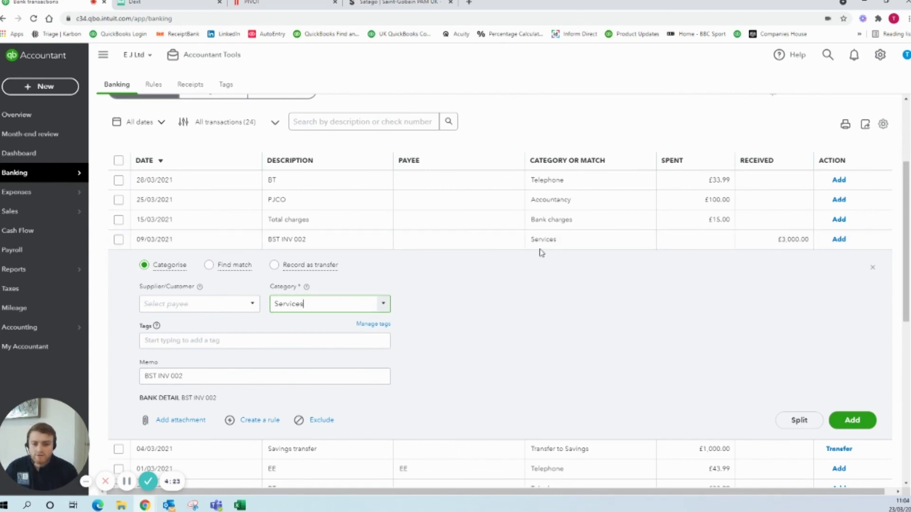
{"action": "left_click", "coordinate": [564, 243]}
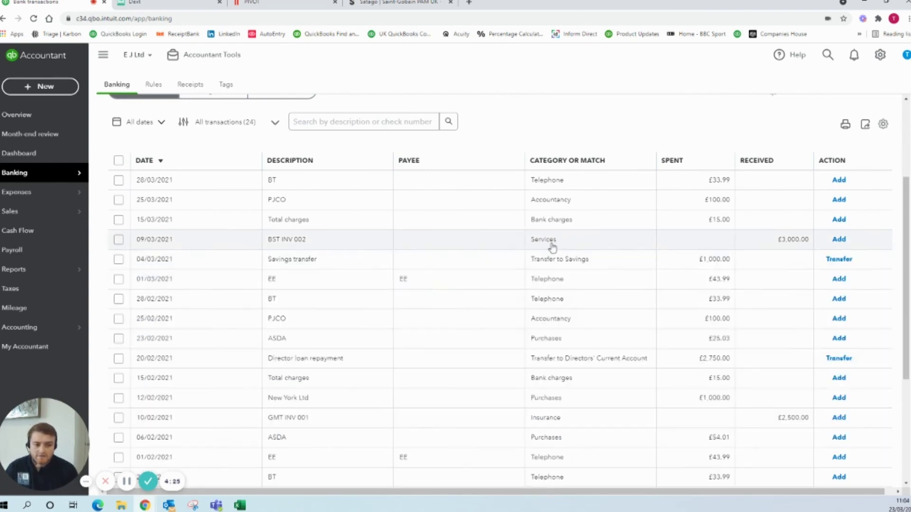
{"action": "scroll", "coordinate": [584, 256], "scroll_direction": "down", "scroll_amount": 2}
{"action": "scroll", "coordinate": [580, 284], "scroll_direction": "down", "scroll_amount": 2}
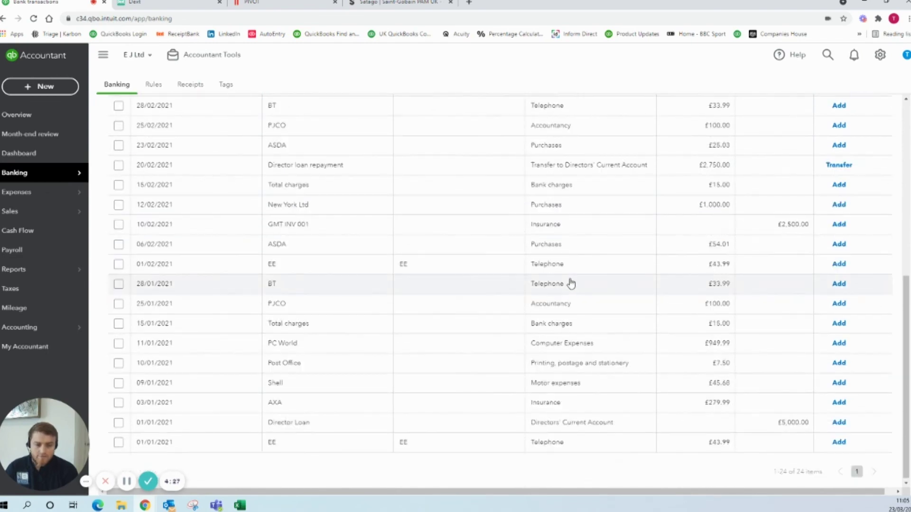
{"action": "scroll", "coordinate": [574, 280], "scroll_direction": "up", "scroll_amount": 7}
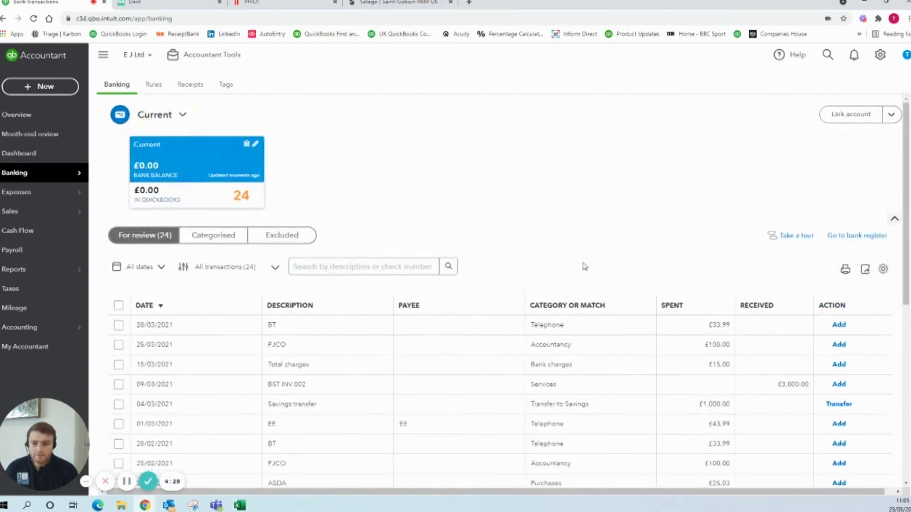